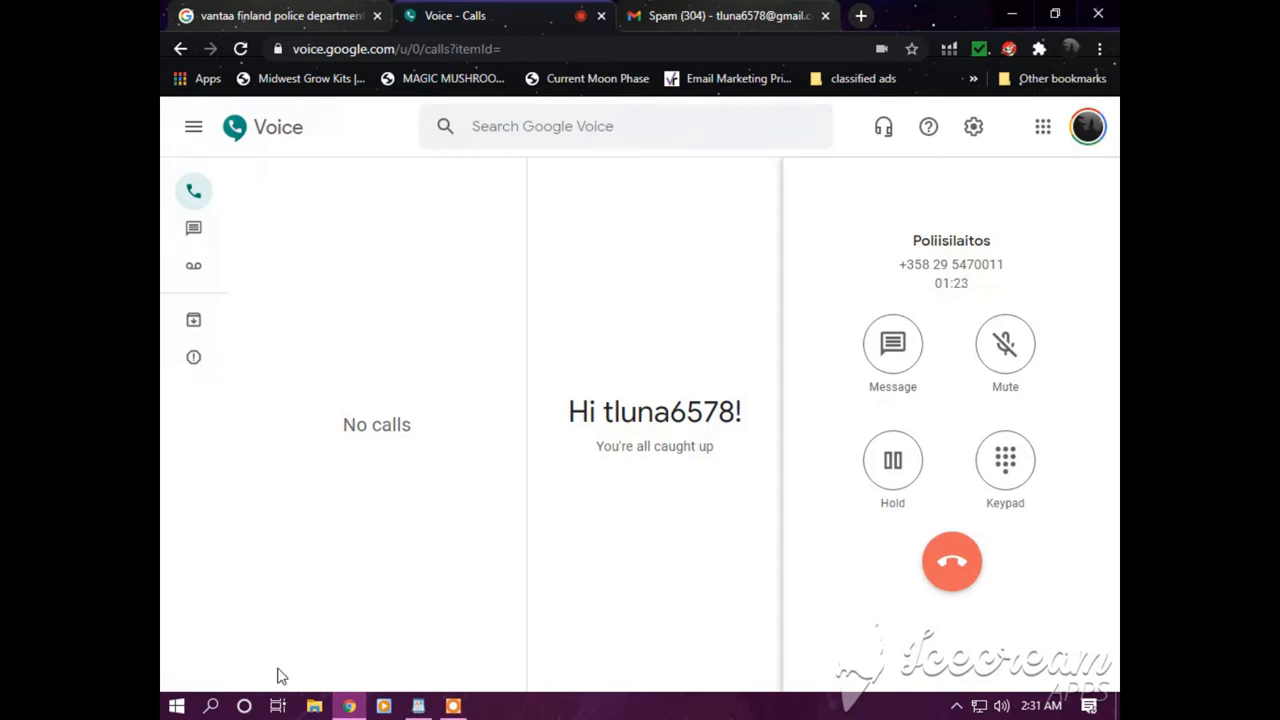
# Keep the Poliisilaitos call running while viewing its outgoing call history in the Calls list
pyautogui.click(453, 706)
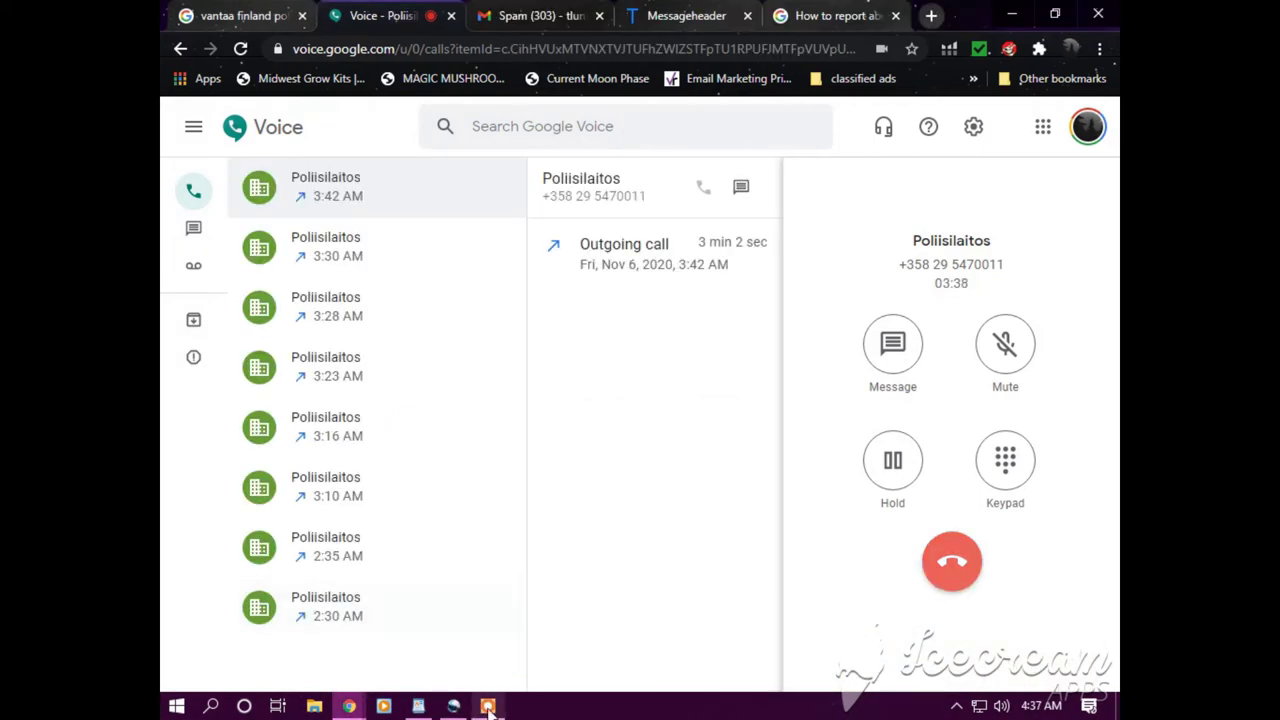
pyautogui.click(487, 707)
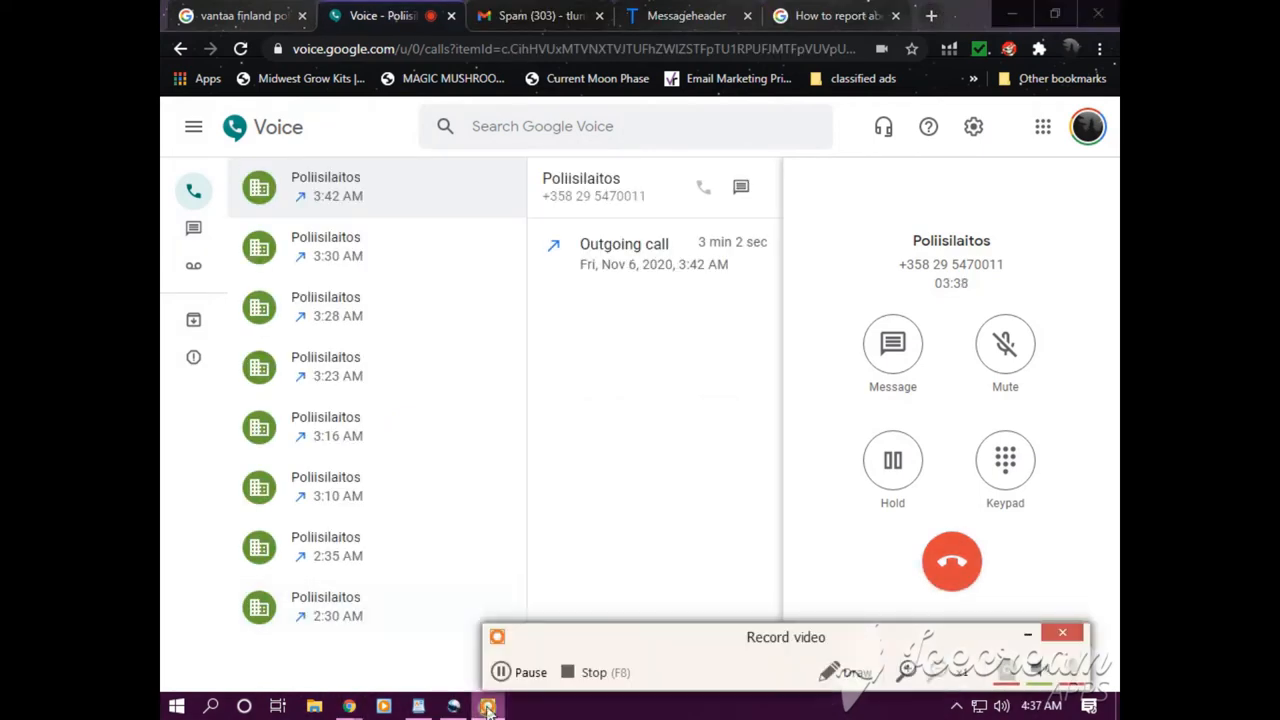
pyautogui.click(520, 672)
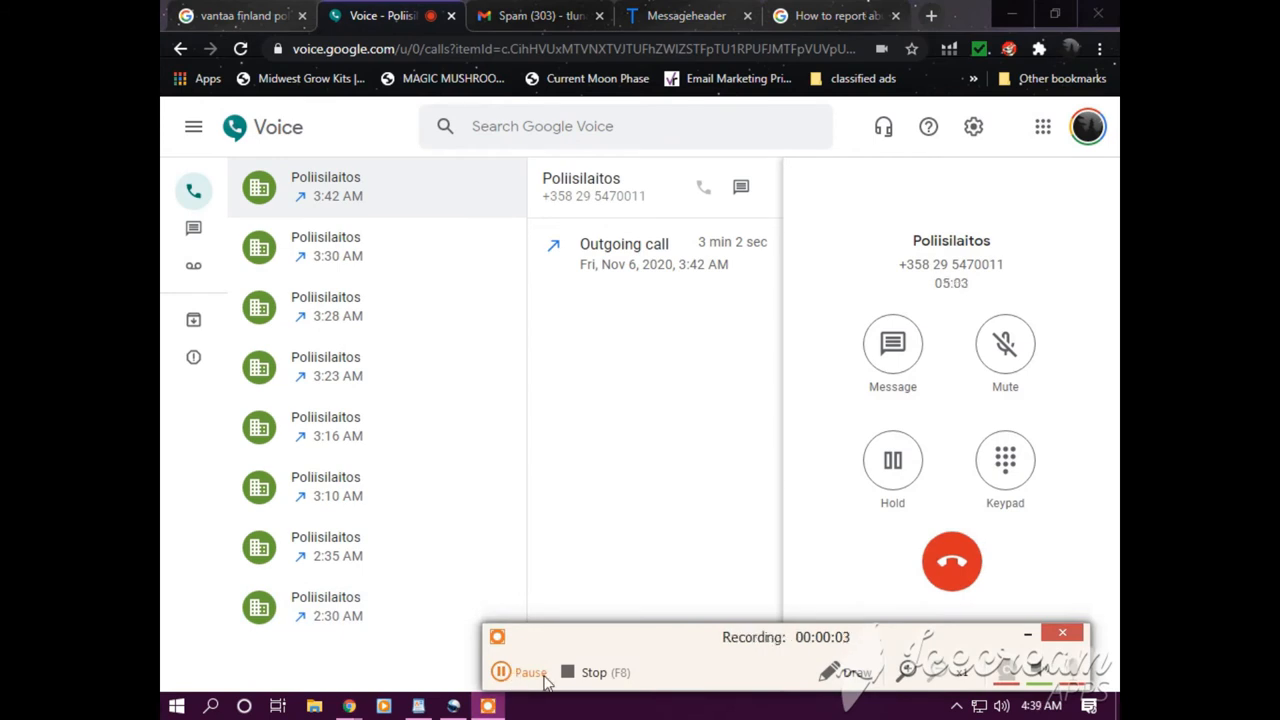